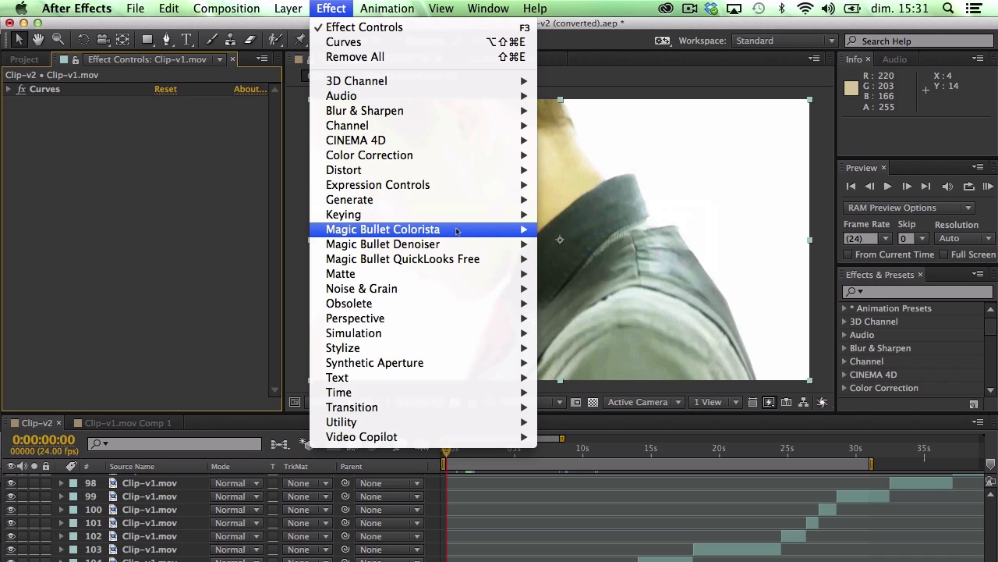
Step: Add the Colorista Free effect to Clip-v1.mov and tint its shadows blue, with the tint strength slightly reduced
left_click(601, 230)
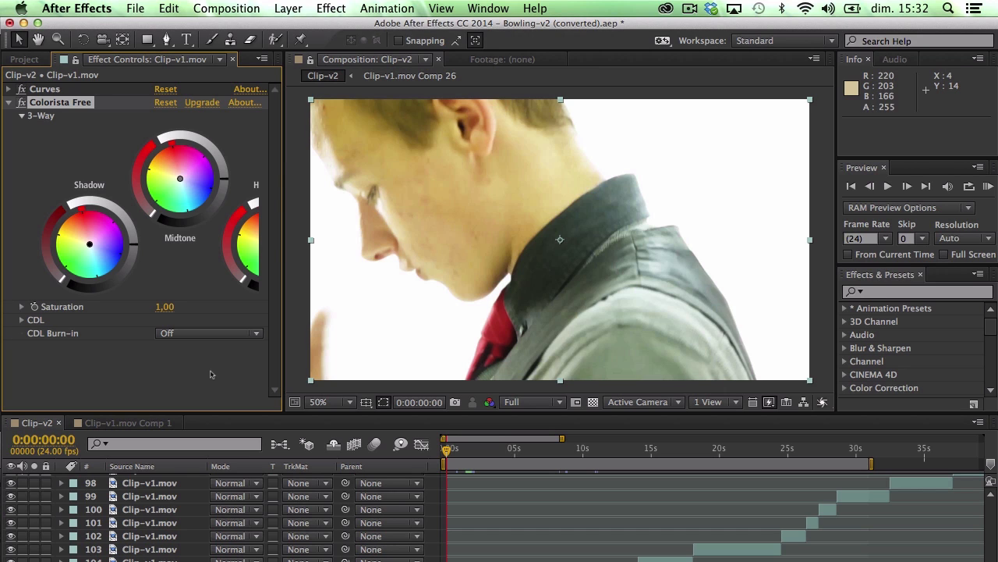
left_click_drag(281, 244, 353, 243)
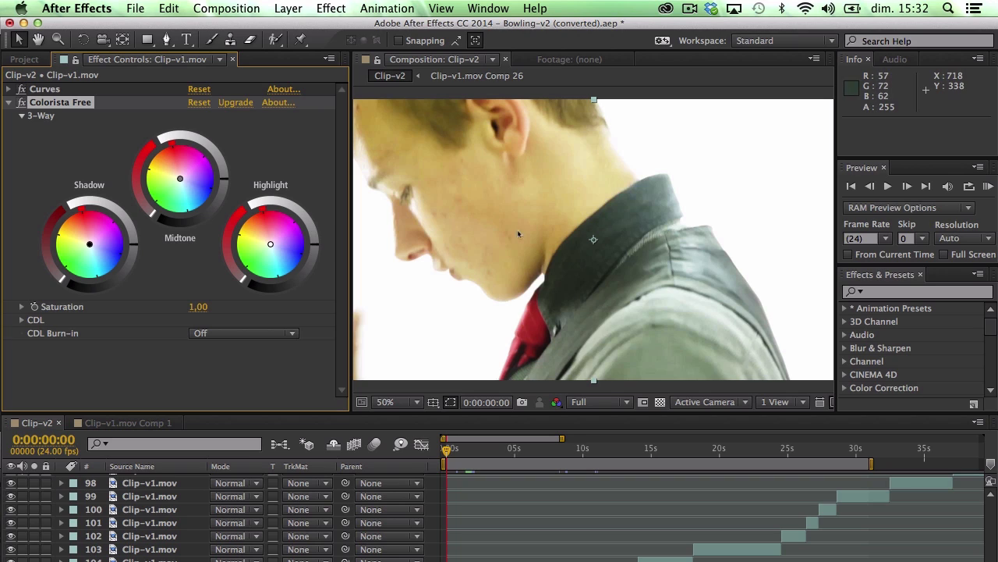
left_click(116, 244)
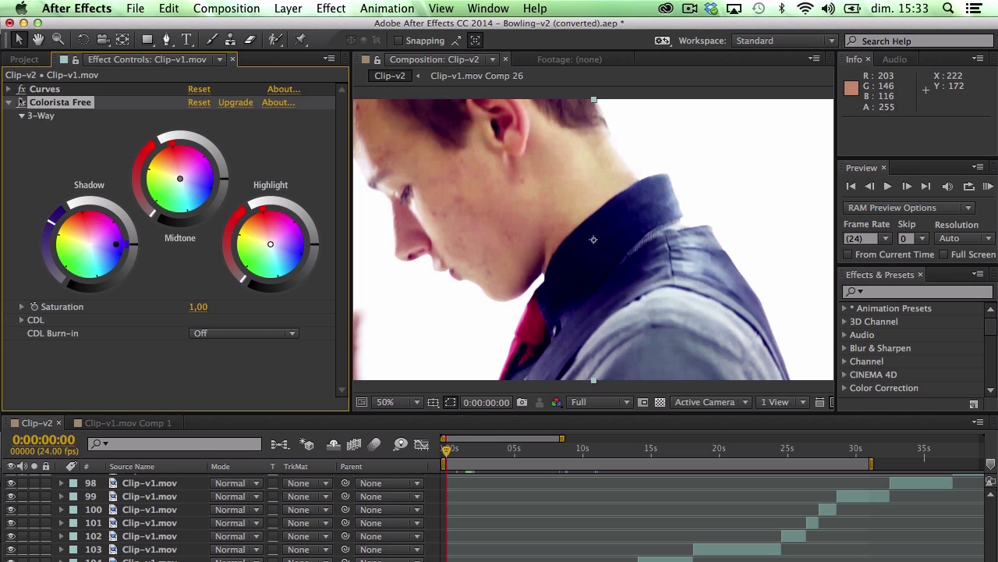
left_click(22, 102)
left_click(22, 102)
left_click_drag(51, 220, 52, 221)
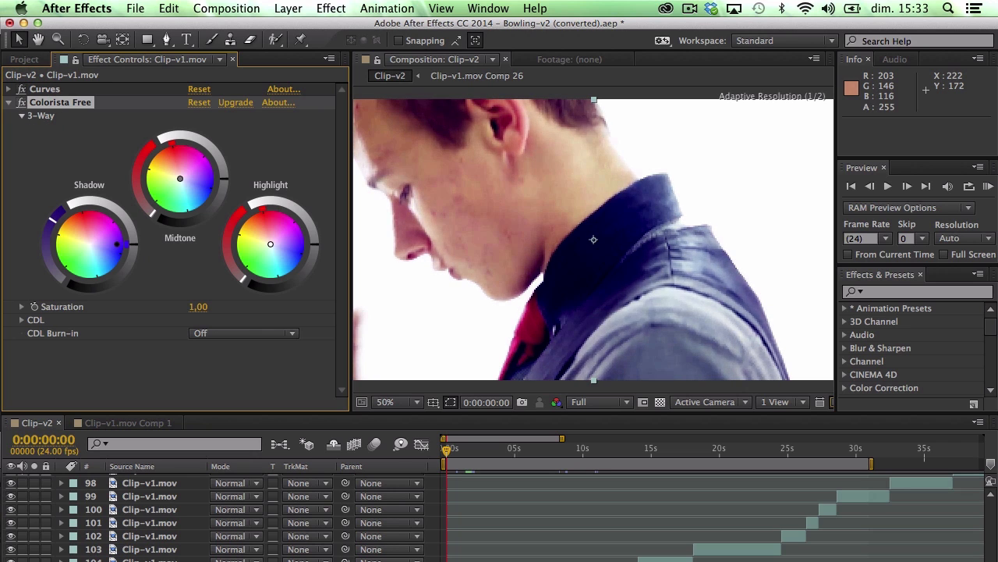
mouse_move(52, 216)
left_mouse_down()
mouse_move(48, 260)
mouse_move(50, 228)
left_mouse_up()
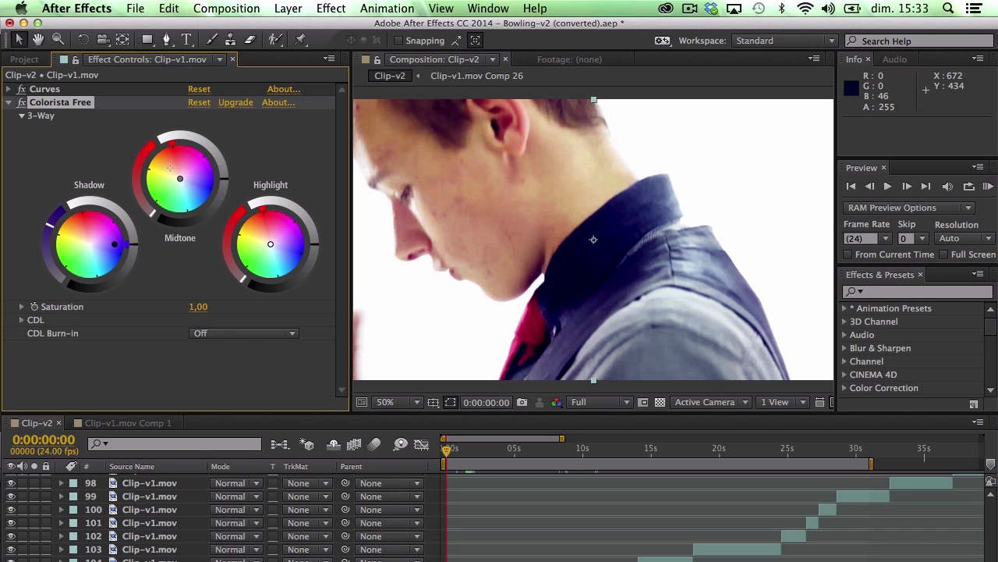
Step: Shift the Colorista Free midtones moderately toward orange, and try an orange tint on the highlights before returning them to neutral
left_click_drag(179, 178, 171, 167)
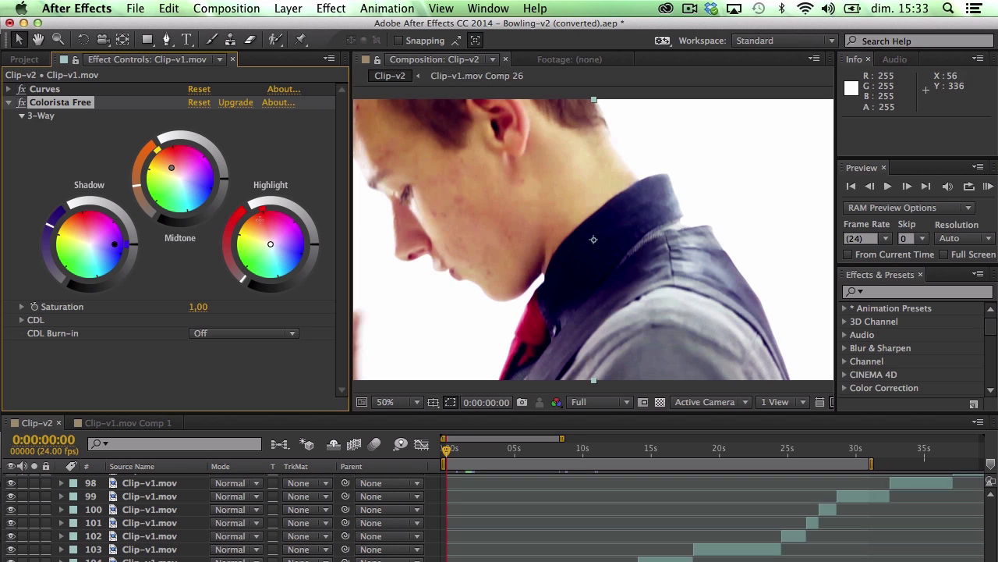
left_click_drag(270, 243, 255, 225)
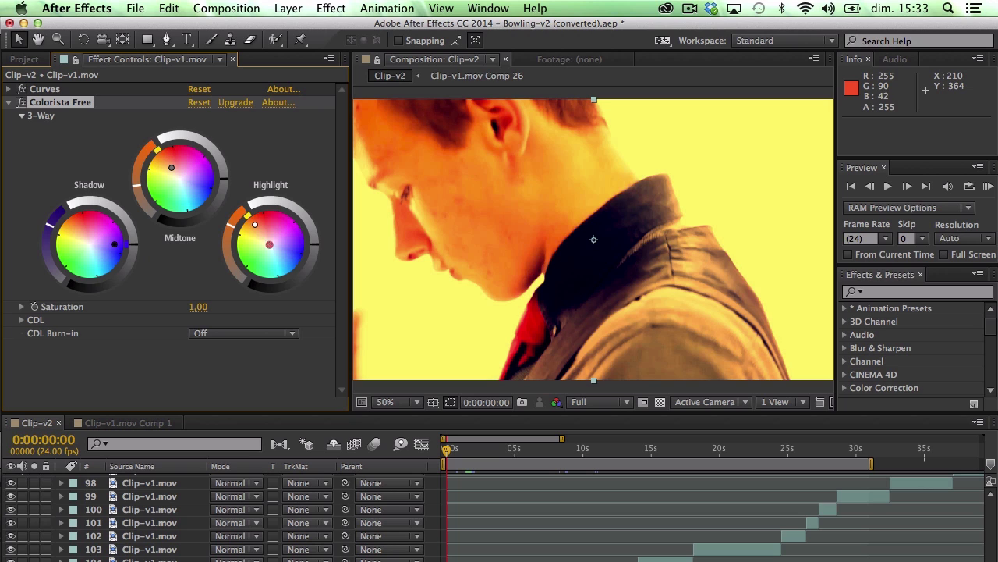
double_click(268, 244)
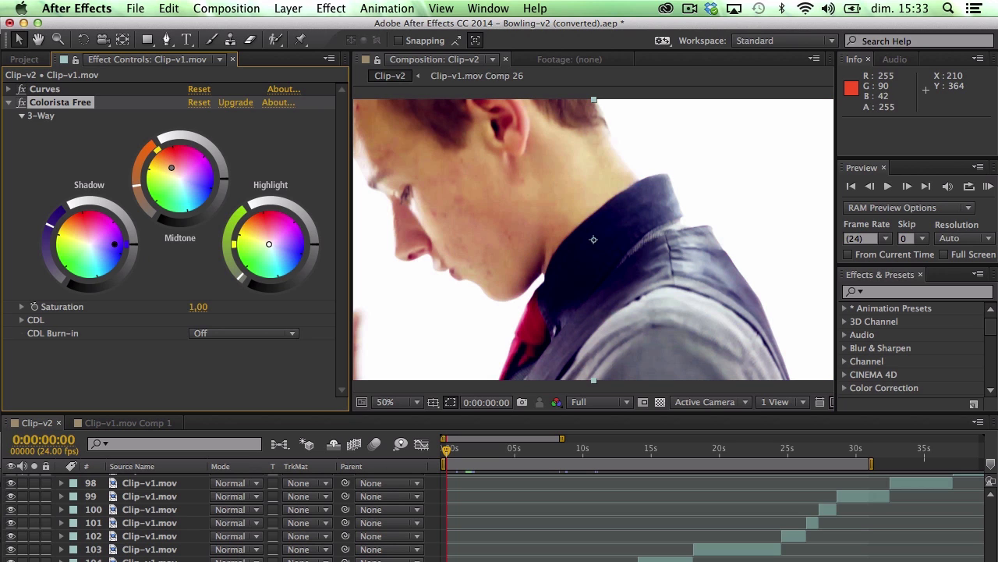
left_click_drag(136, 186, 136, 174)
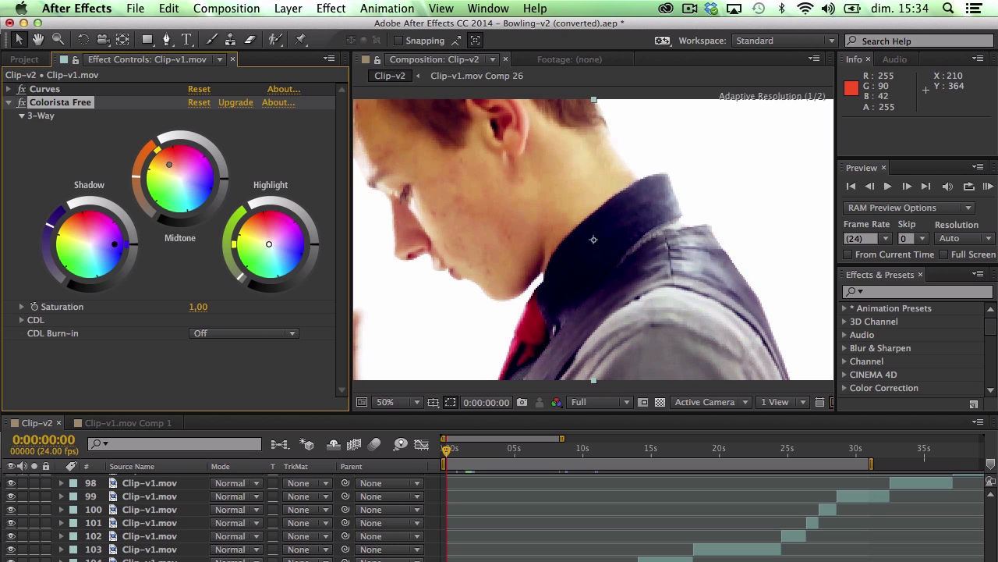
left_click_drag(136, 176, 137, 179)
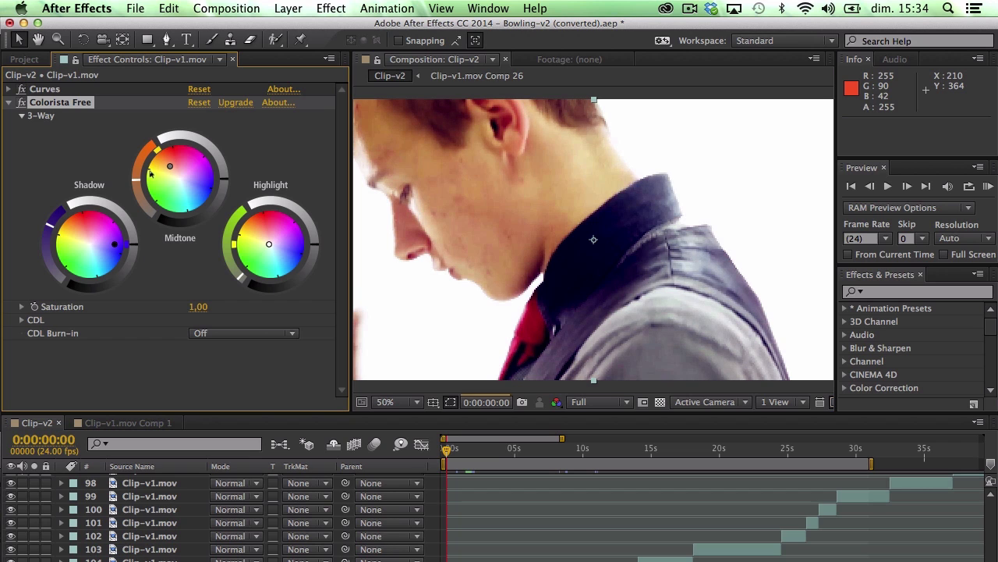
Step: Slightly reduce the orange strength of the midtones while comparing the image with and without Colorista Free
left_click(22, 104)
left_click(22, 104)
left_click(22, 103)
left_click(22, 104)
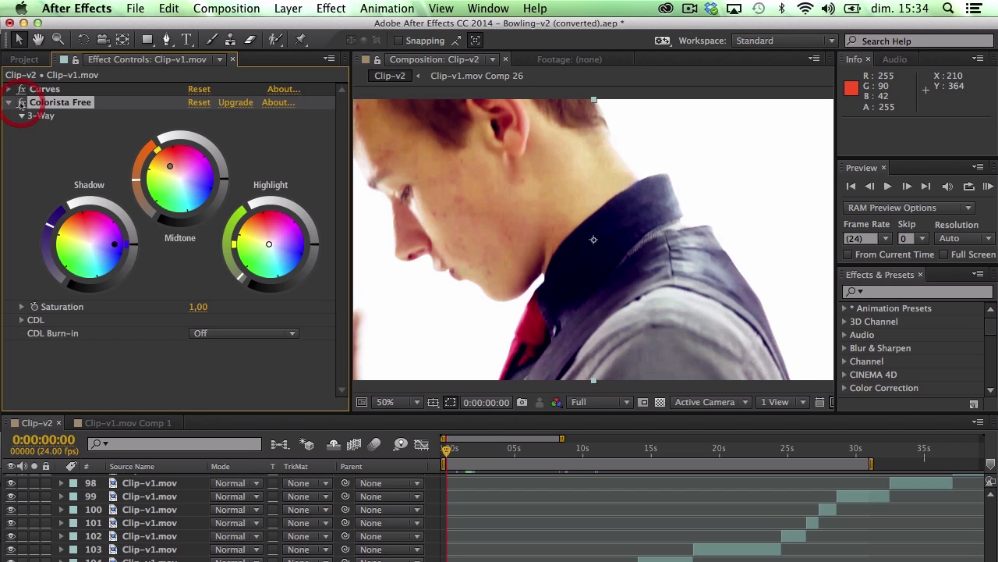
left_click_drag(136, 180, 136, 182)
left_click(23, 105)
left_click(22, 105)
Step: Compare the ungraded image with the Curves and Colorista Free stages by re-enabling the effects one after the other
left_click(9, 103)
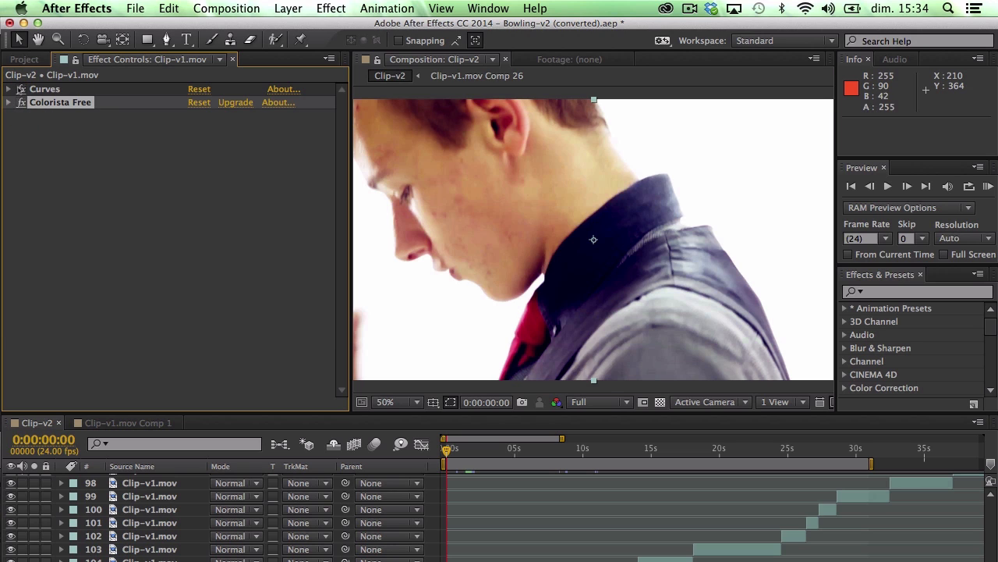
left_click(23, 105)
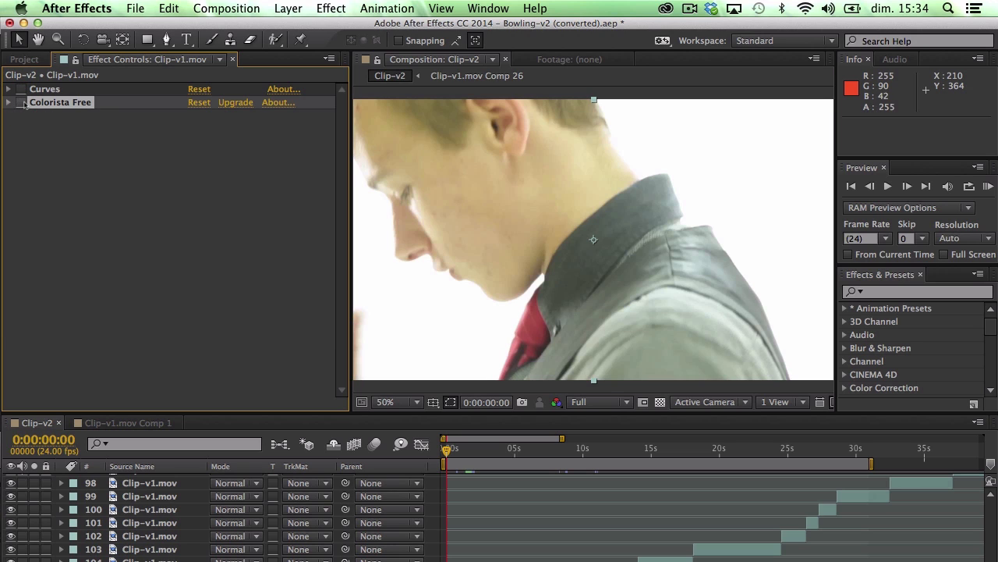
left_click(22, 89)
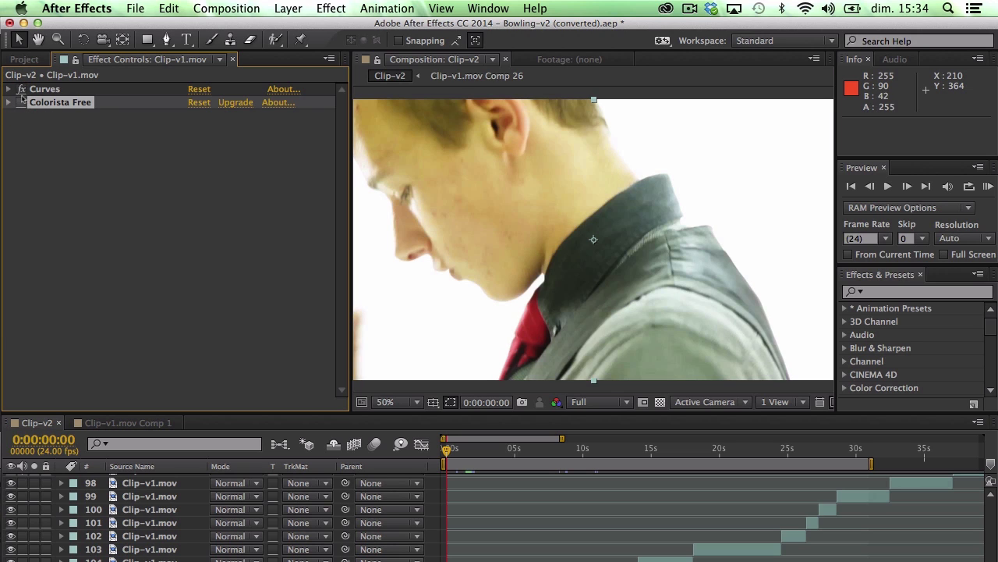
left_click(21, 102)
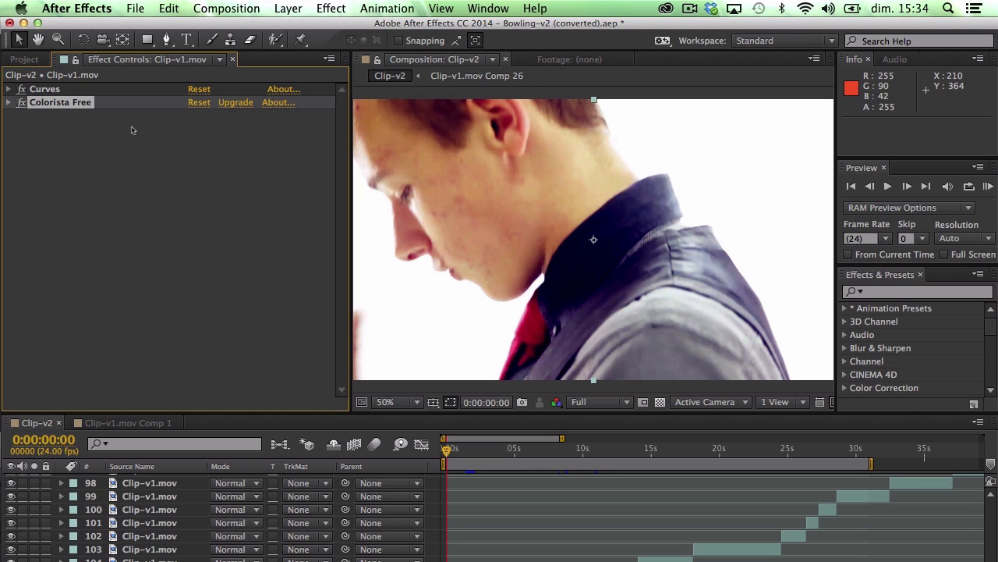
Step: Add a Hue/Saturation effect to Clip-v1.mov, test strong and weak saturation, and set Master Saturation to -5
left_click(295, 7)
mouse_move(335, 8)
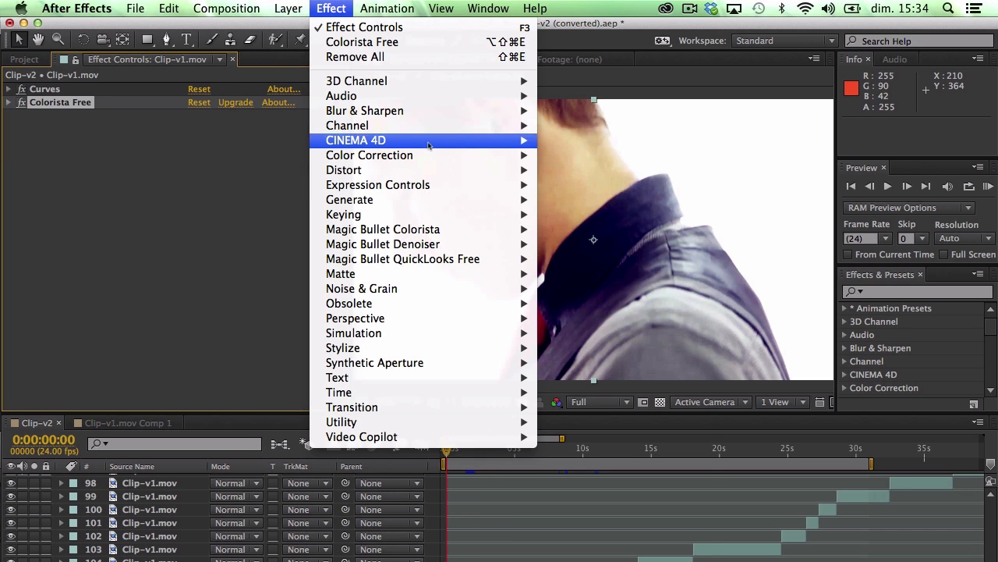
mouse_move(431, 155)
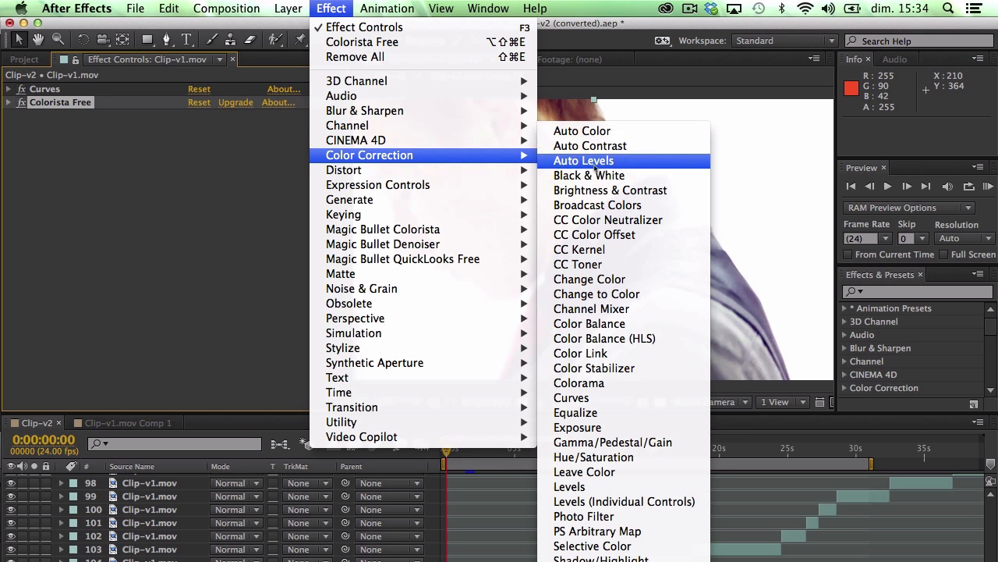
left_click(630, 457)
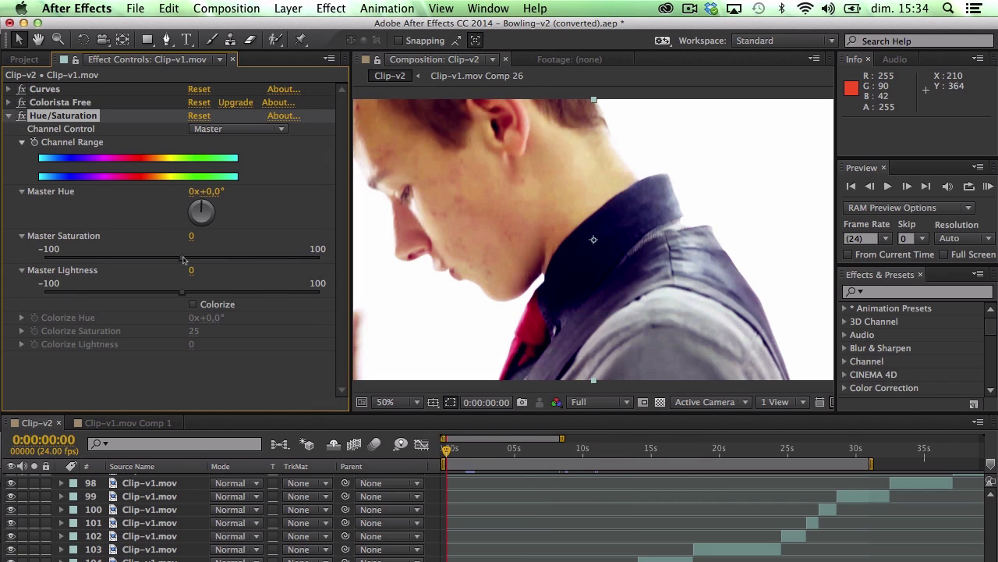
left_click_drag(184, 259, 326, 259)
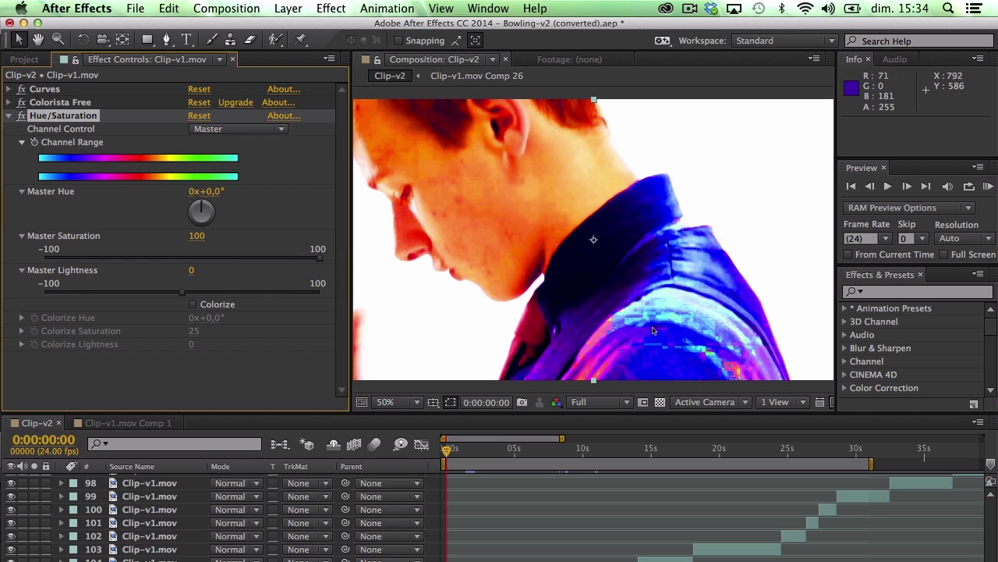
left_click_drag(320, 261, 27, 265)
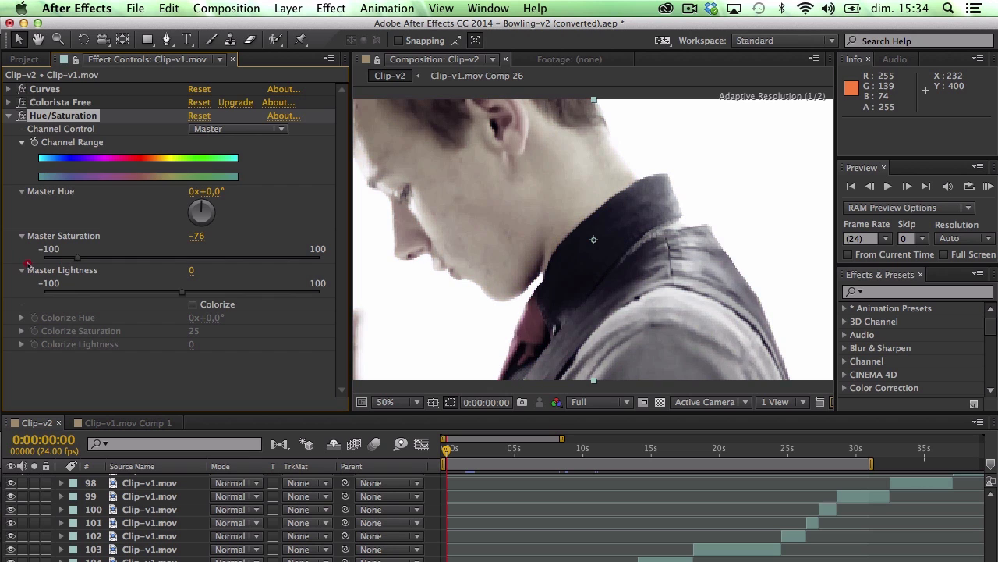
left_click_drag(49, 262, 176, 260)
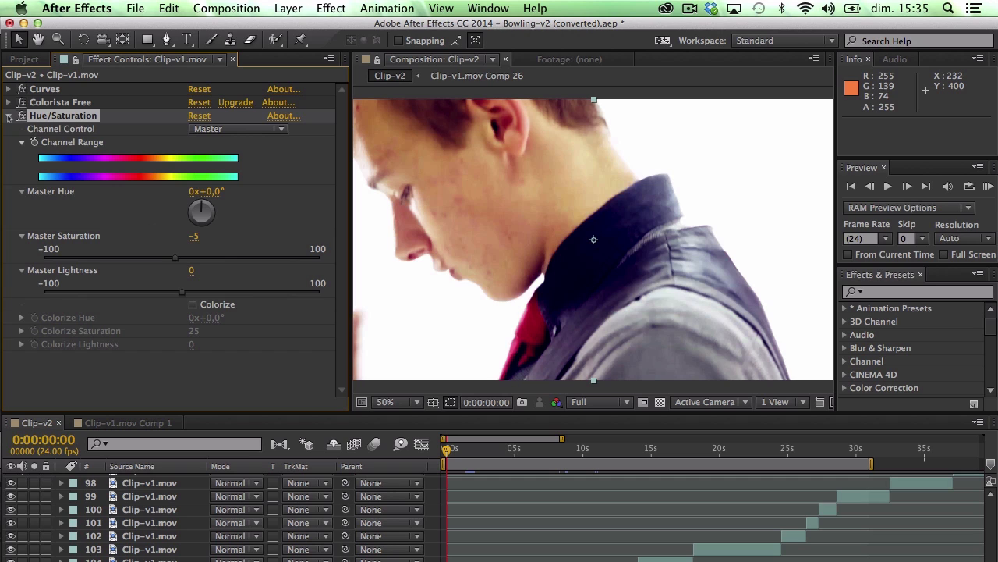
Step: Collapse the Hue/Saturation settings and compare the image with the effect off and on
left_click(11, 116)
left_click(21, 117)
left_click(22, 117)
left_click(21, 117)
left_click(22, 117)
left_click(142, 219)
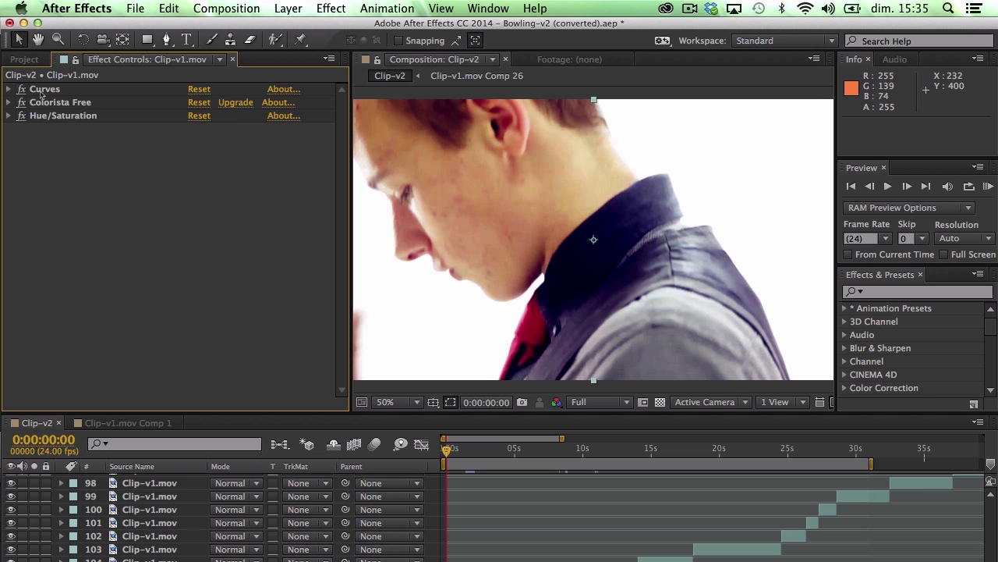
Step: Disable the Curves, Colorista Free and Hue/Saturation effects on Clip-v1.mov
left_click(22, 89)
left_click(22, 102)
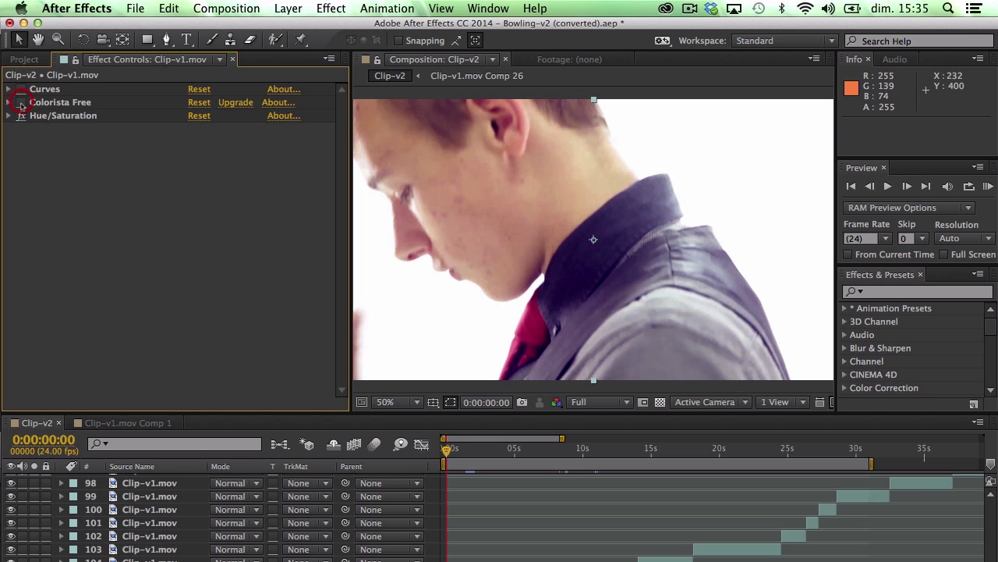
left_click(22, 115)
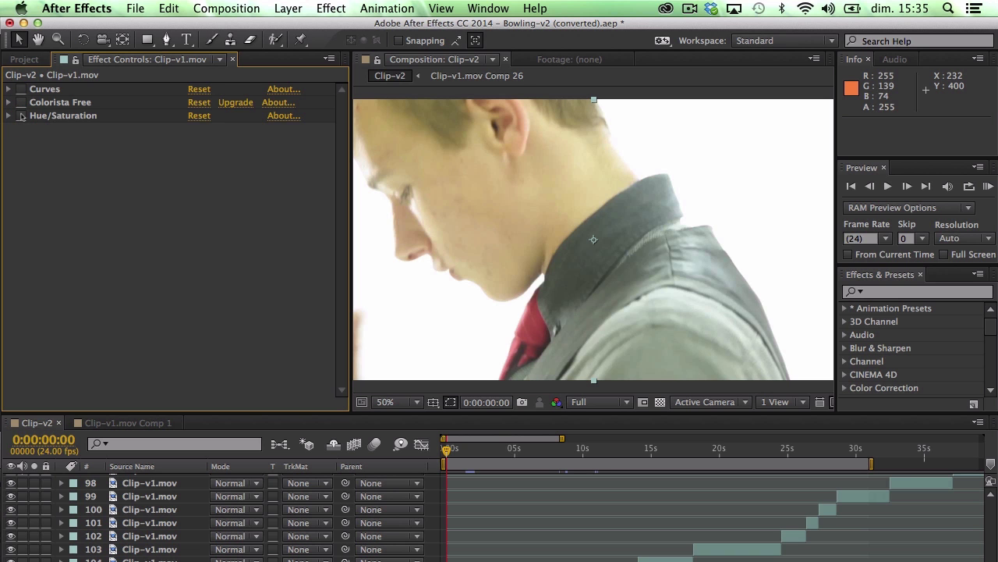
left_click(21, 116)
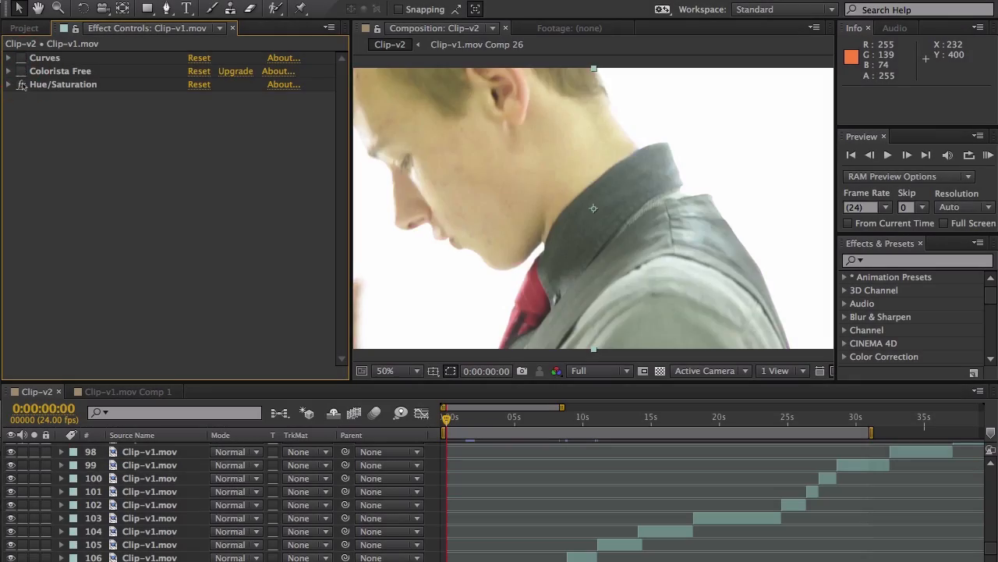
left_click(21, 84)
left_click(184, 194)
left_click(248, 121)
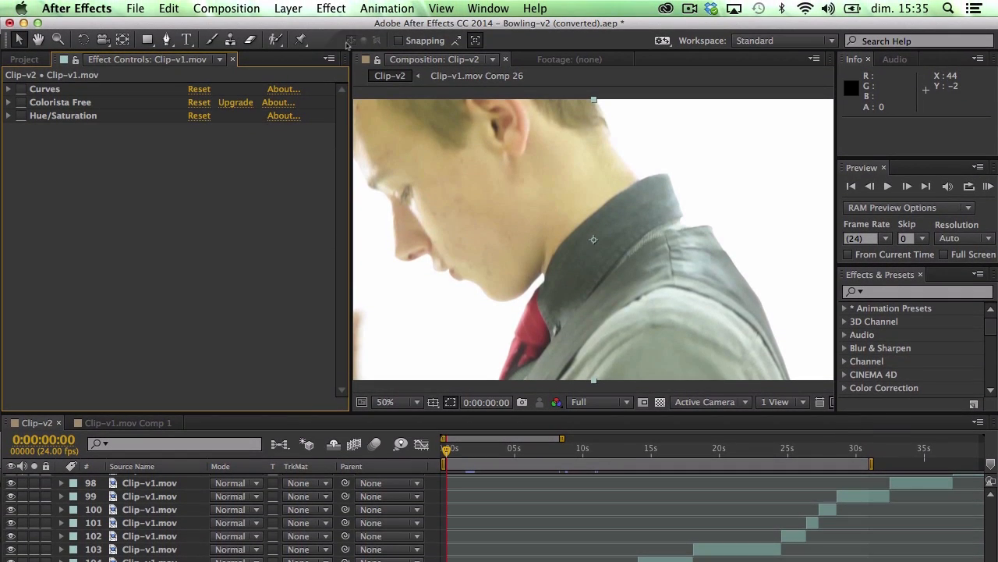
Step: Add the Quick Looks Free effect from Magic Bullet QuickLooks Free to Clip-v1.mov
left_click(338, 3)
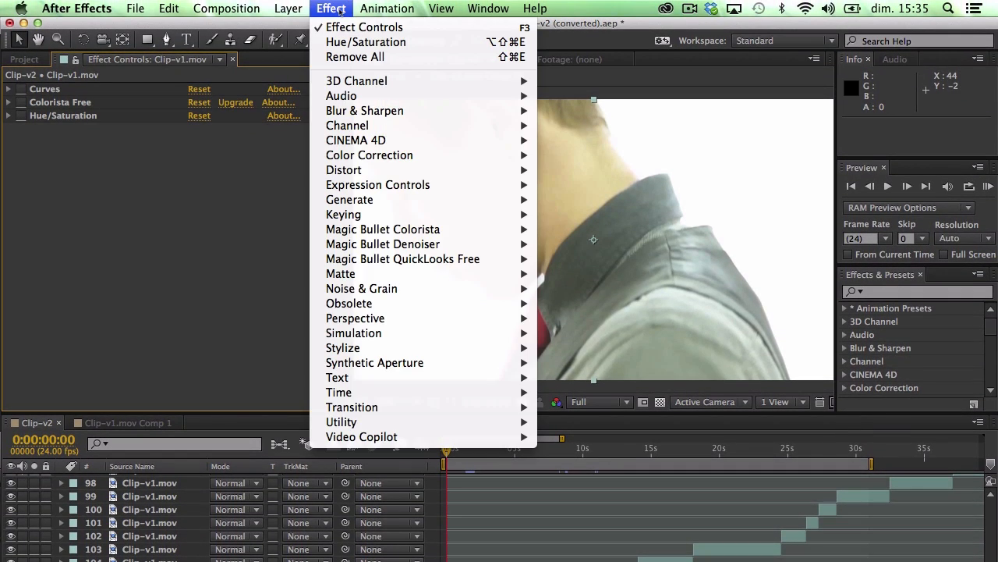
mouse_move(442, 265)
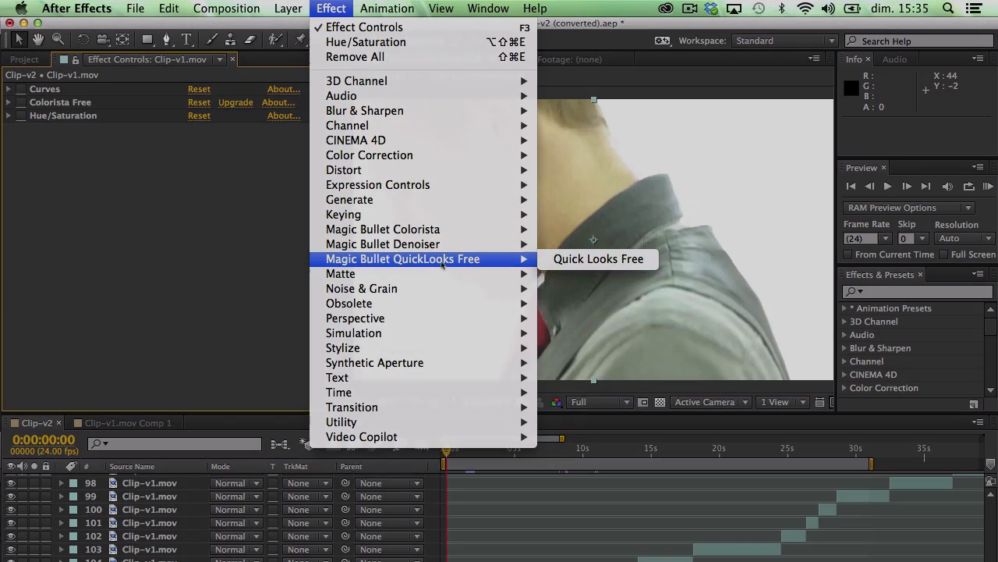